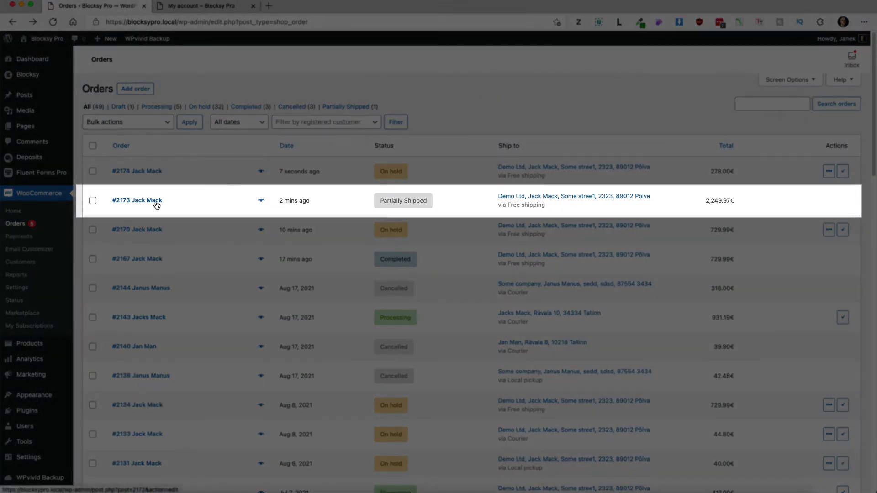
- Review the admin Orders list showing one Partially Shipped order totalling 2,249.97€
{"action": "mouse_move", "coordinate": [397, 205]}
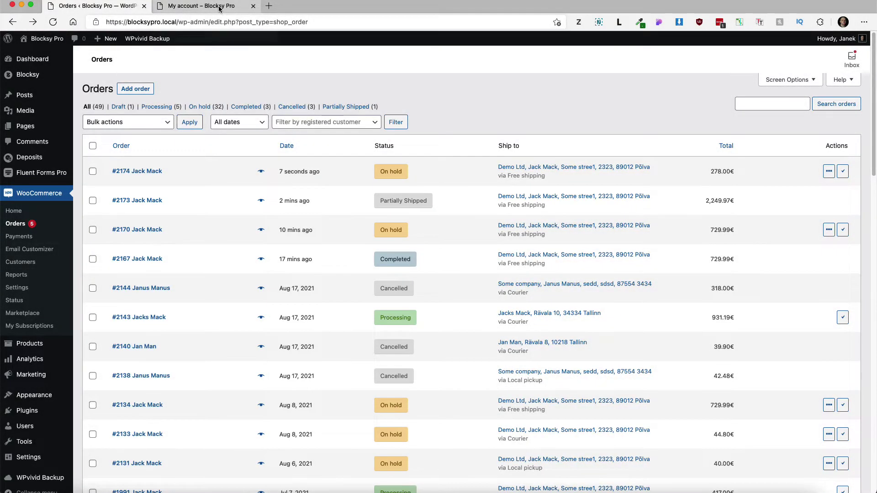
- As the customer, view order #2173's badges: Blue Umbral Partially Shipped - 1, Golden Lamp Shipped - 1
{"action": "left_click", "coordinate": [219, 9]}
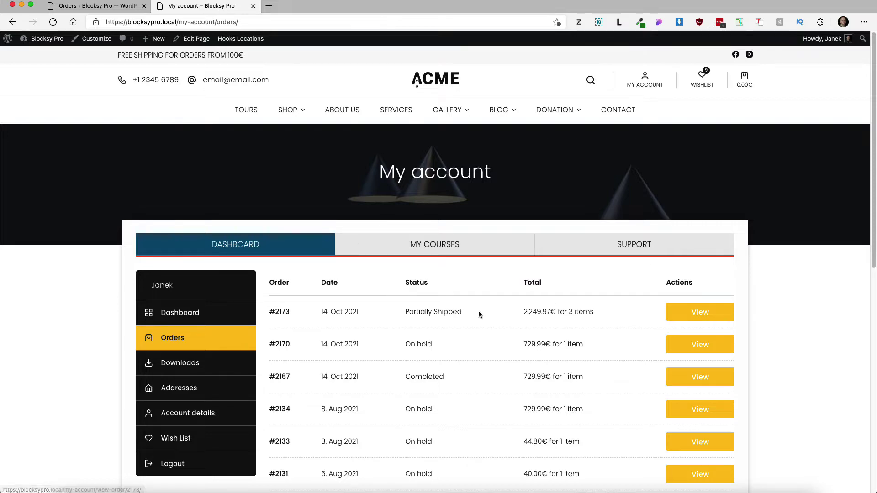
{"action": "left_click", "coordinate": [700, 312]}
{"action": "scroll", "coordinate": [340, 332], "scroll_direction": "down", "scroll_amount": 3}
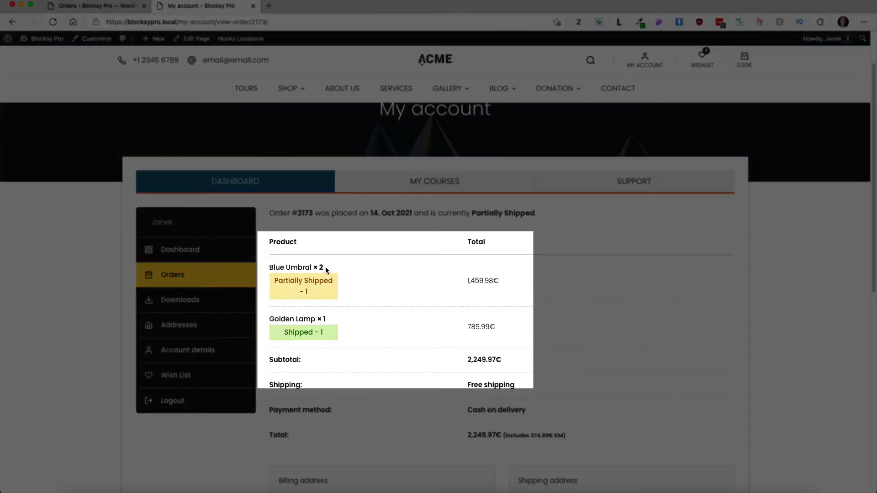
{"action": "left_click_drag", "start_coordinate": [325, 267], "coordinate": [271, 268]}
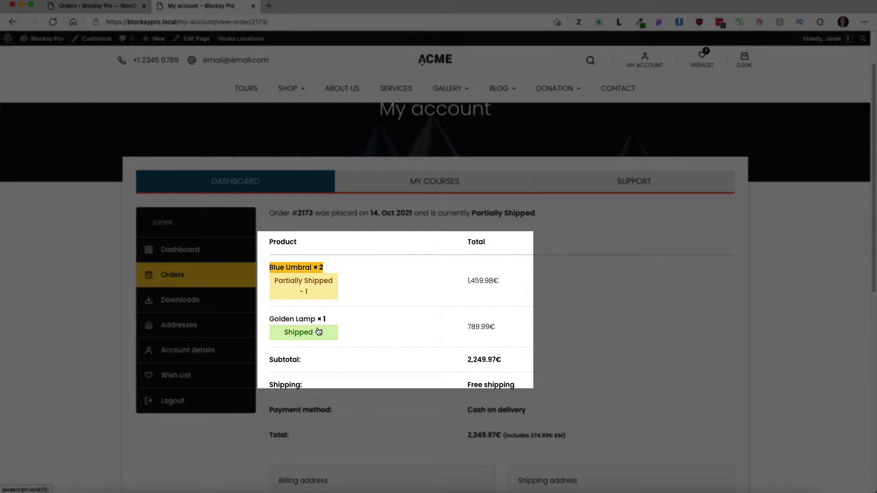
- Mark 1 of the 2 Elephant Chairs in order #2174 as shipped and update the order
{"action": "left_click", "coordinate": [80, 5]}
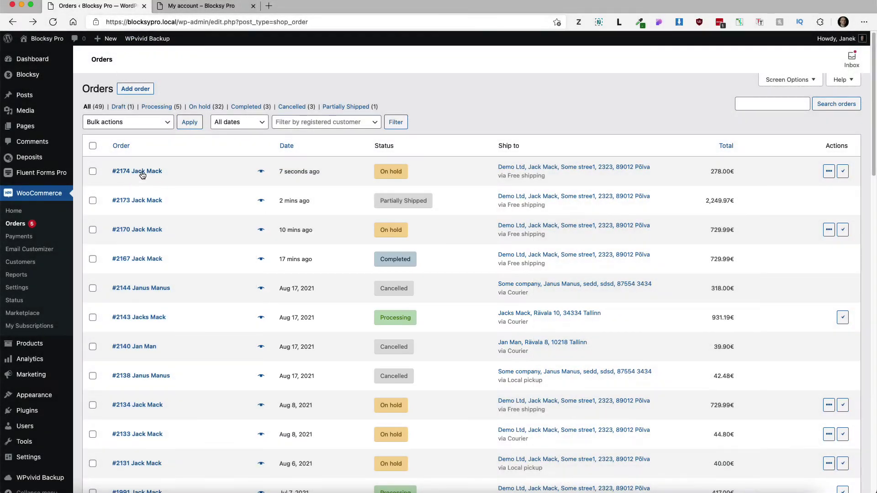
{"action": "left_click", "coordinate": [142, 174]}
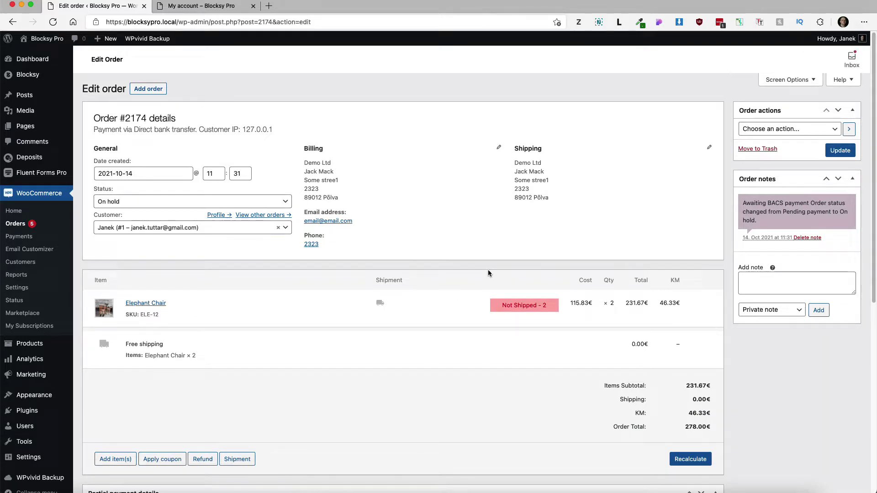
{"action": "left_click", "coordinate": [379, 303]}
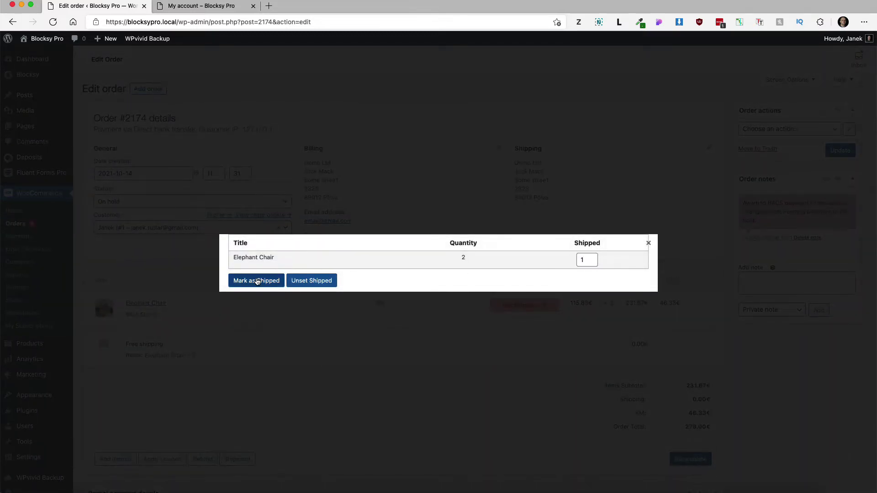
{"action": "left_click", "coordinate": [254, 280]}
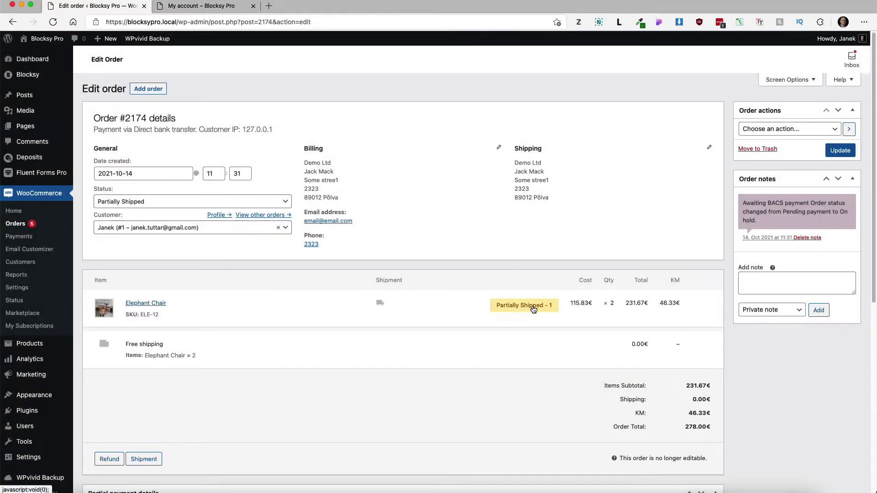
{"action": "left_click", "coordinate": [840, 153]}
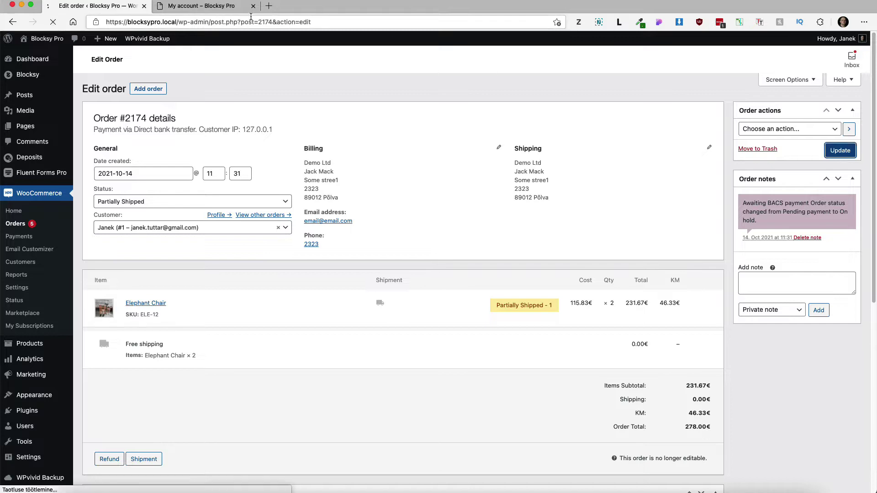
- Check order #2174 on the My account page, then go back to its admin editor
{"action": "left_click", "coordinate": [210, 5]}
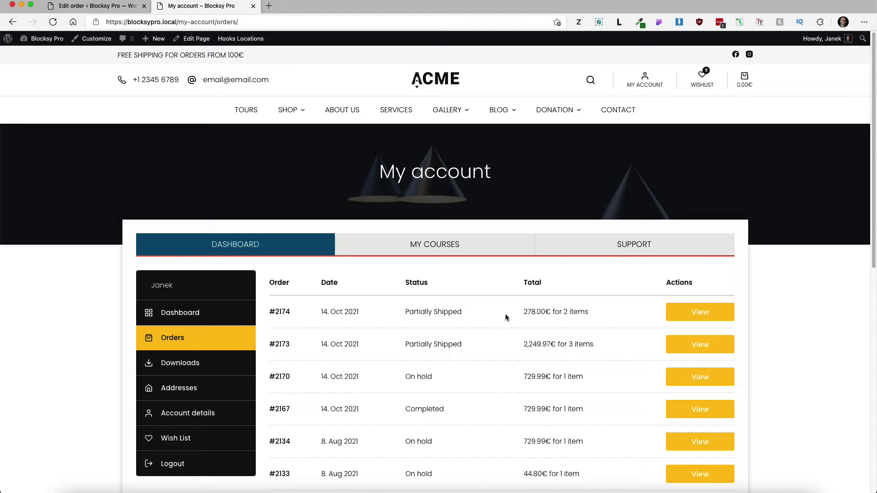
{"action": "left_click", "coordinate": [695, 313]}
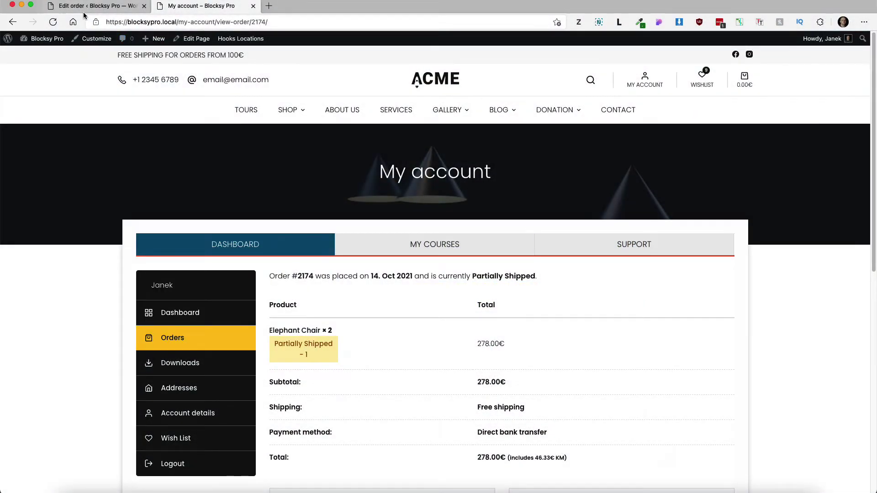
{"action": "left_click", "coordinate": [85, 9]}
- Search new plugins for 'Woocommerce Partial Shipment', confirm it is active, and open WooCommerce Settings
{"action": "mouse_move", "coordinate": [27, 411]}
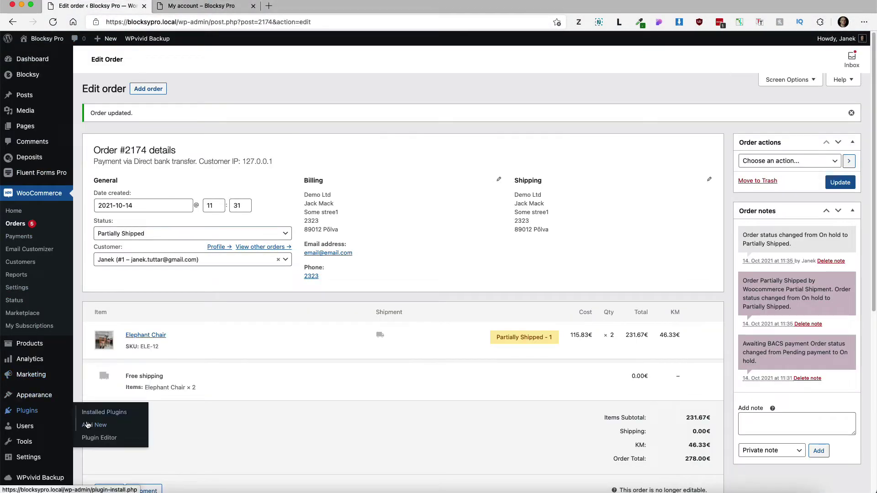
{"action": "left_click", "coordinate": [88, 425]}
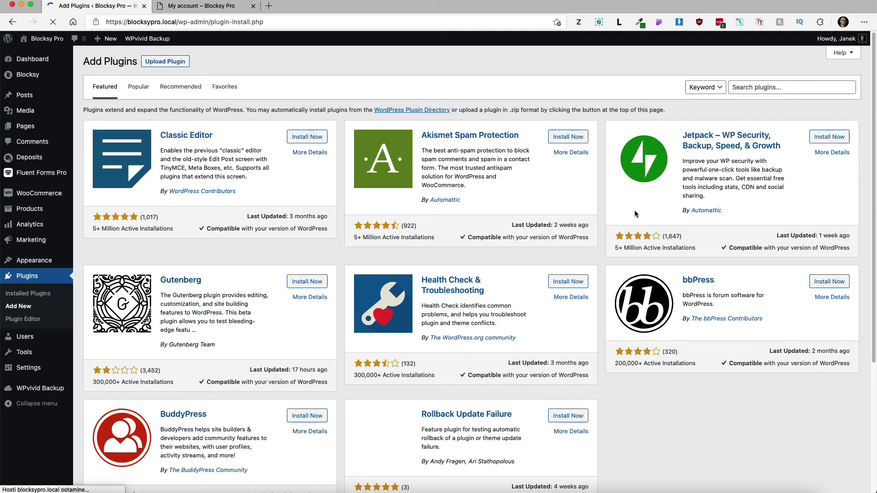
{"action": "left_click", "coordinate": [760, 87]}
{"action": "type", "text": "Woocommerce Partial Shipment"}
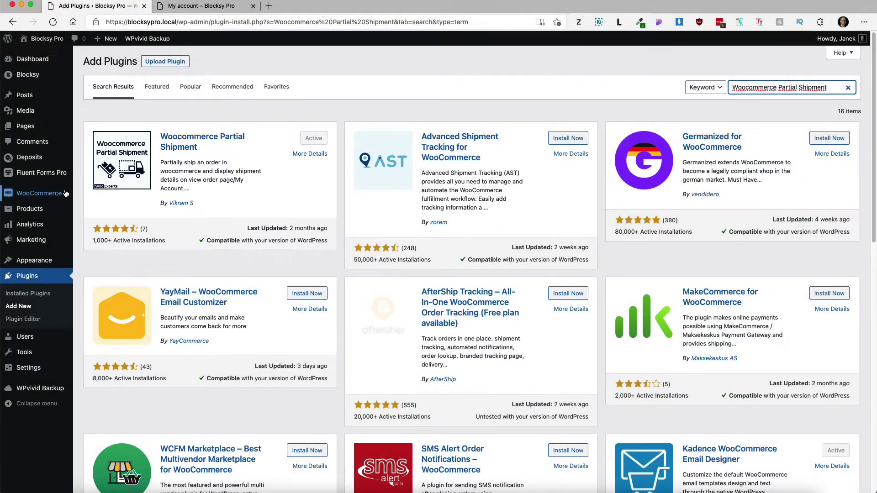
{"action": "mouse_move", "coordinate": [64, 193]}
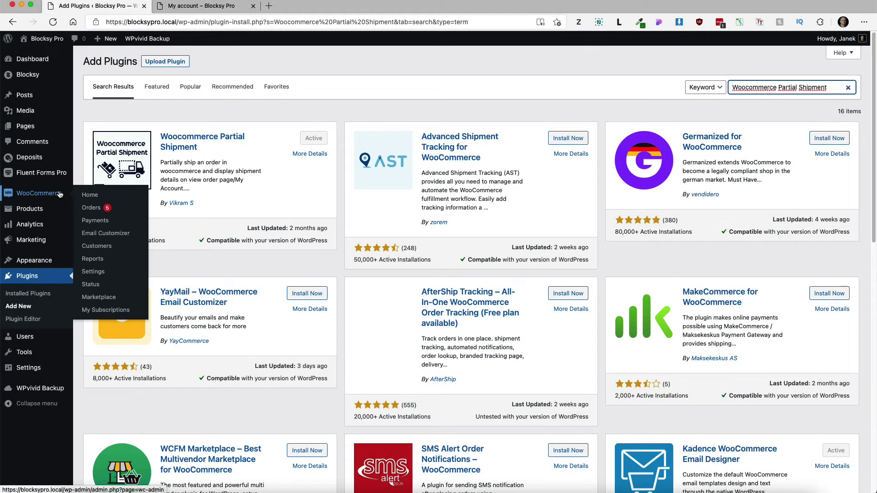
{"action": "left_click", "coordinate": [100, 273]}
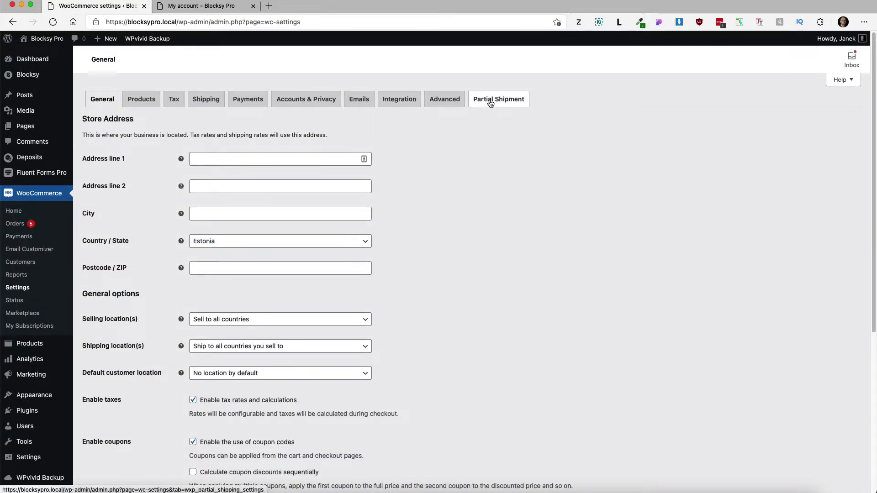
- Show the Partial Shipment settings tab with all four options, including auto-complete, enabled
{"action": "left_click", "coordinate": [490, 101]}
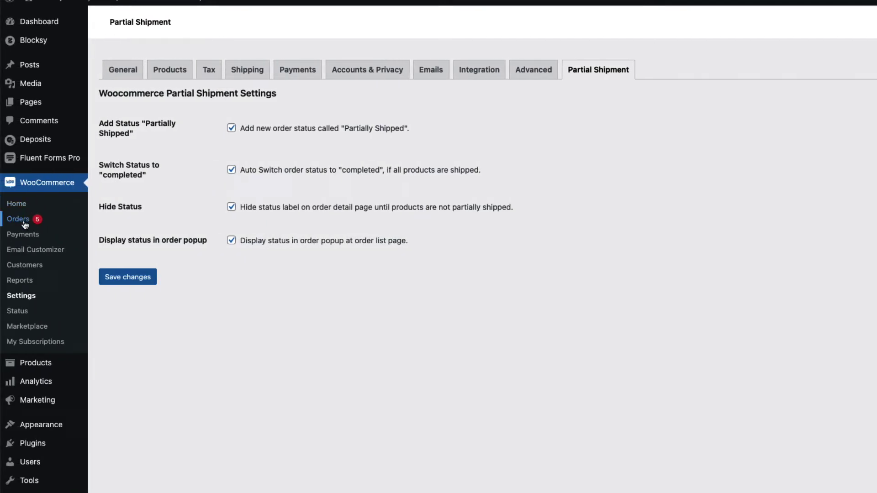
- Open order #2170 from the Orders list and check its Blue Umbral quantity of 1
{"action": "left_click", "coordinate": [25, 222]}
{"action": "left_click", "coordinate": [153, 97]}
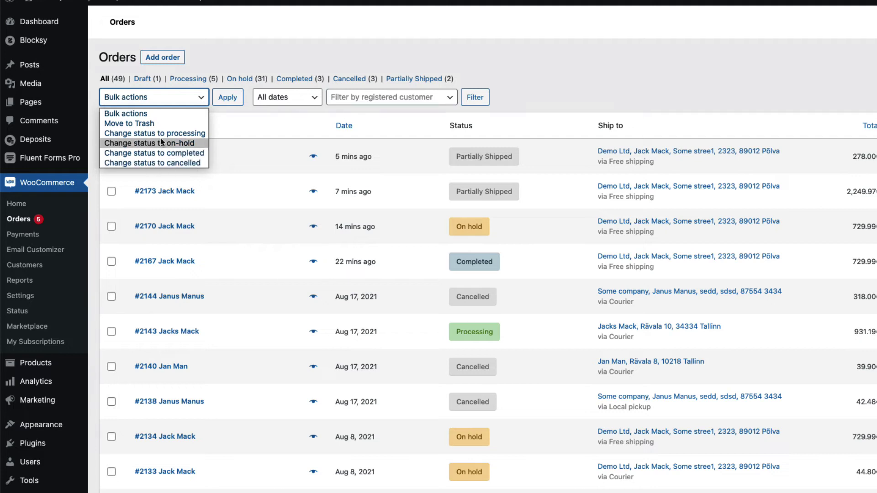
{"action": "left_click", "coordinate": [721, 74]}
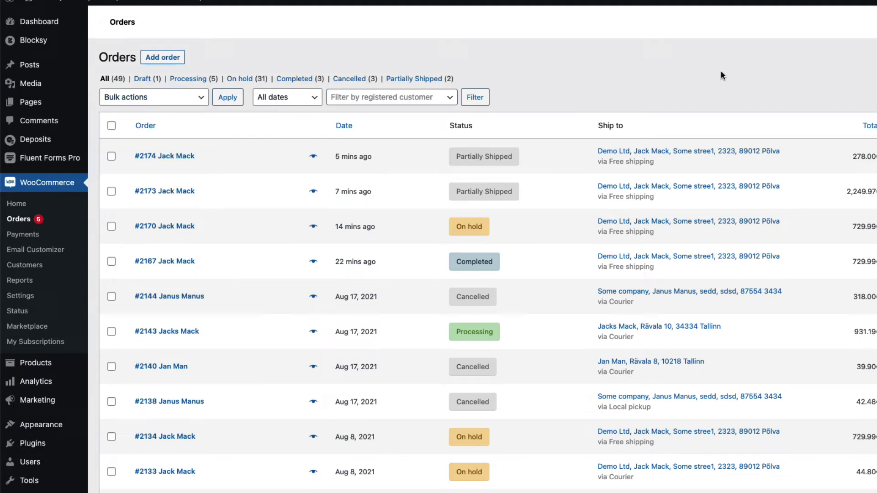
{"action": "left_click", "coordinate": [170, 228]}
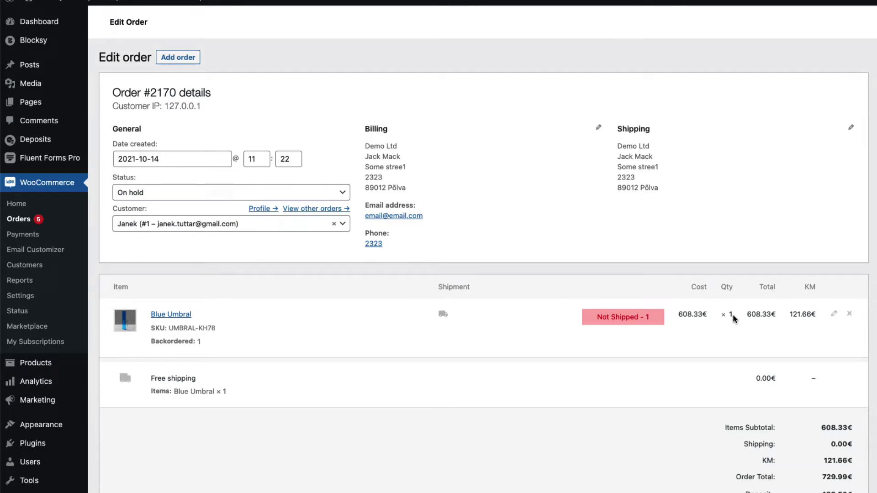
{"action": "left_click_drag", "start_coordinate": [733, 318], "coordinate": [727, 319]}
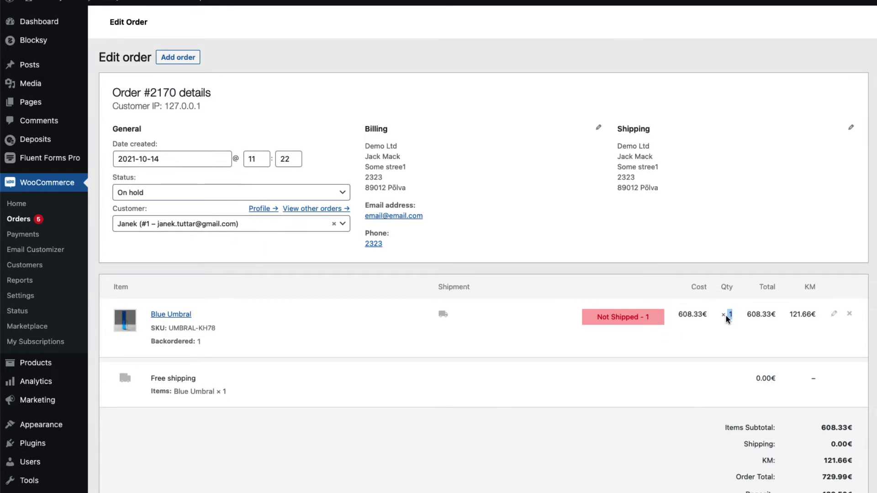
{"action": "left_click", "coordinate": [508, 452]}
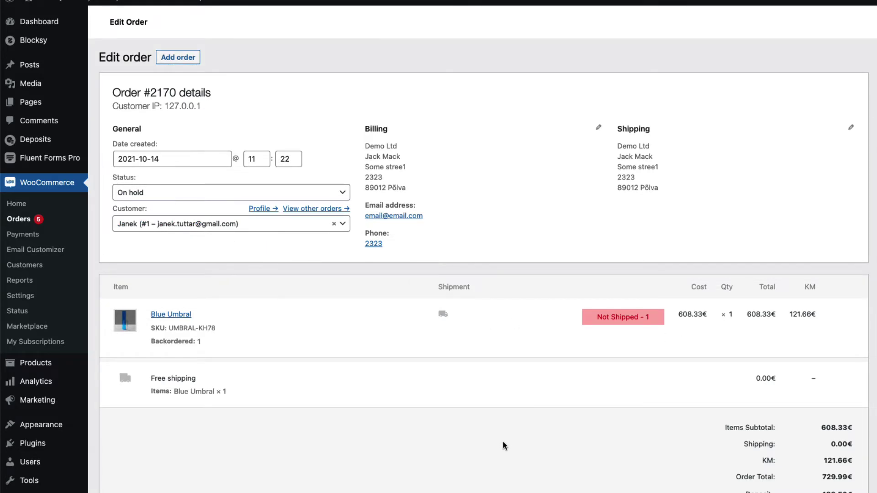
- Mark the Blue Umbral shipped (1), then unset the shipment so the order reverts to Processing
{"action": "left_click", "coordinate": [443, 315]}
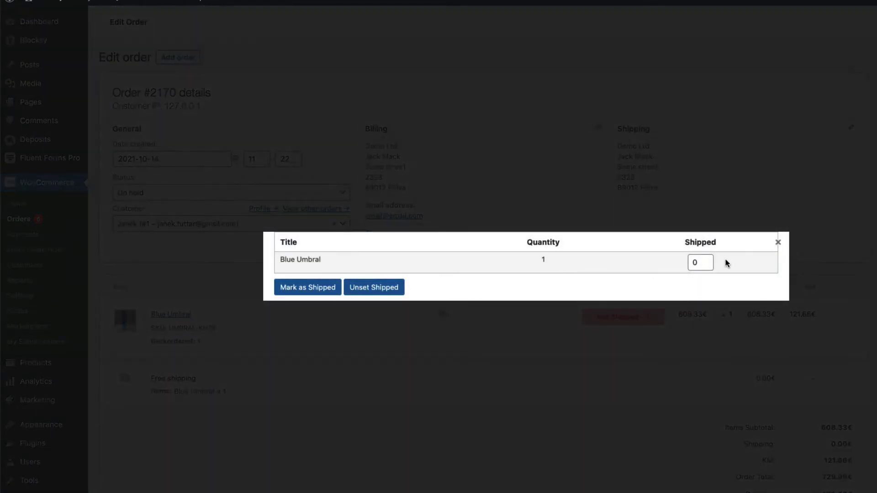
{"action": "left_click", "coordinate": [704, 259]}
{"action": "left_click", "coordinate": [311, 287]}
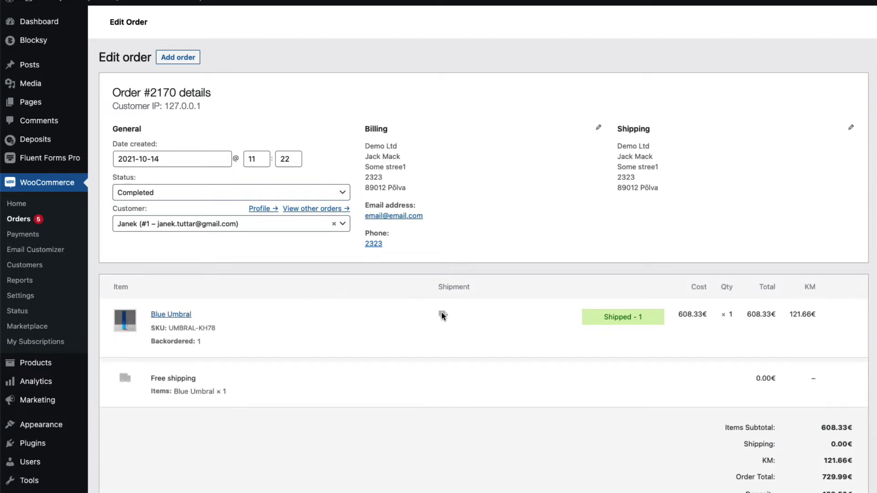
{"action": "left_click", "coordinate": [443, 317]}
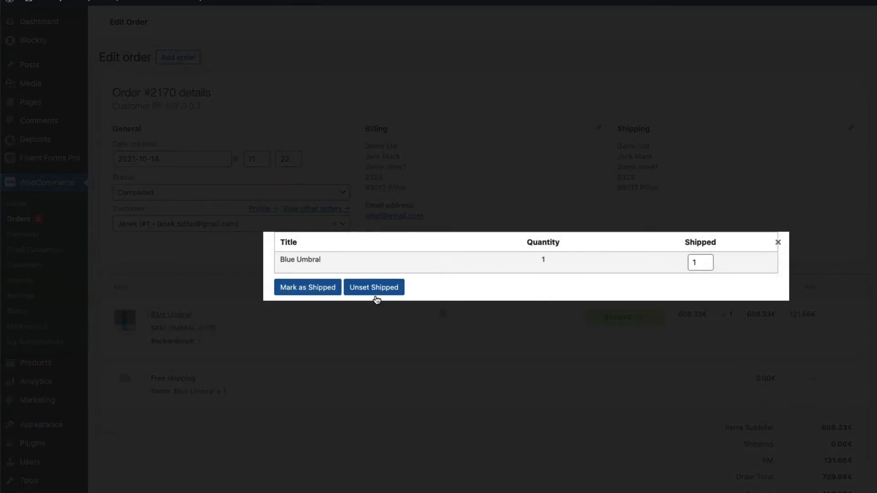
{"action": "left_click", "coordinate": [390, 289]}
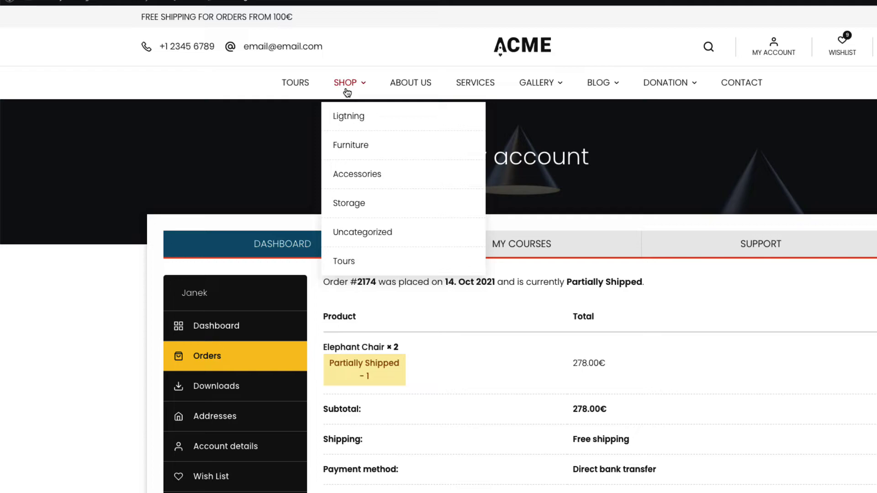
- Add the Blue Umbral to the cart from the Shop and raise its quantity to 3
{"action": "left_click", "coordinate": [348, 93]}
{"action": "scroll", "coordinate": [264, 329], "scroll_direction": "down", "scroll_amount": 3}
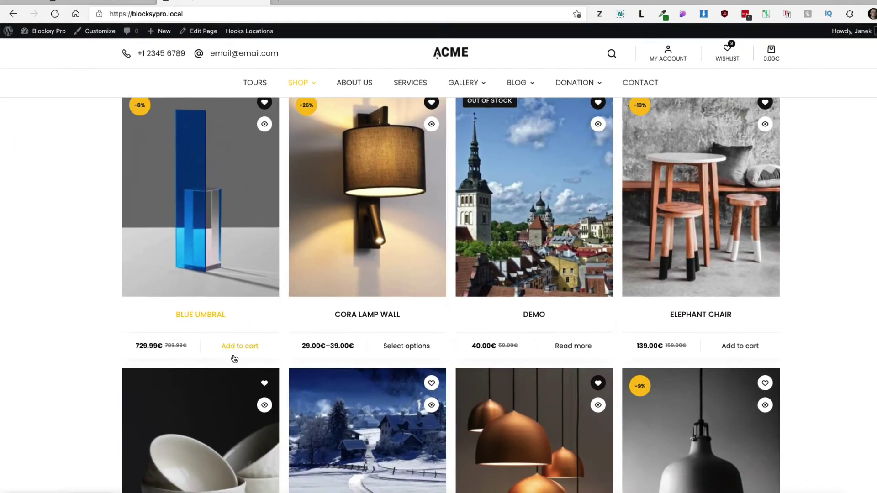
{"action": "left_click", "coordinate": [230, 345]}
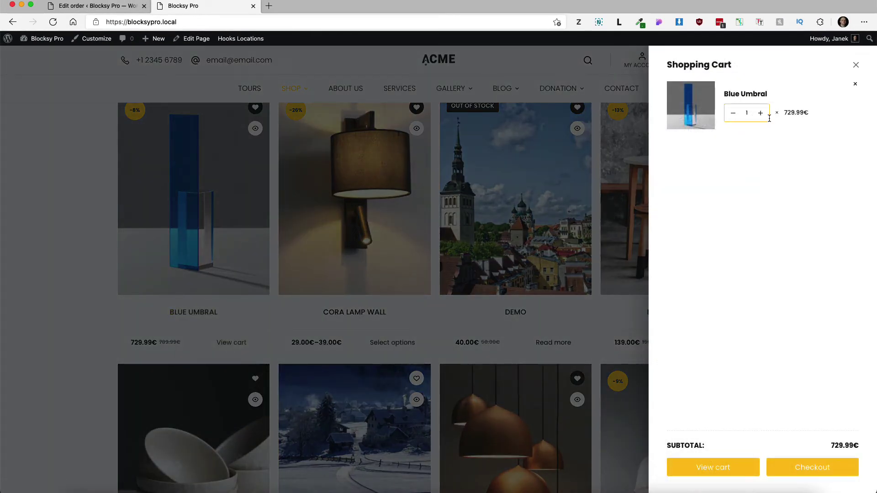
{"action": "left_click", "coordinate": [761, 113]}
{"action": "left_click", "coordinate": [761, 114]}
- Check out and place the order, received as #2175 for 2,189.97€
{"action": "left_click", "coordinate": [814, 469]}
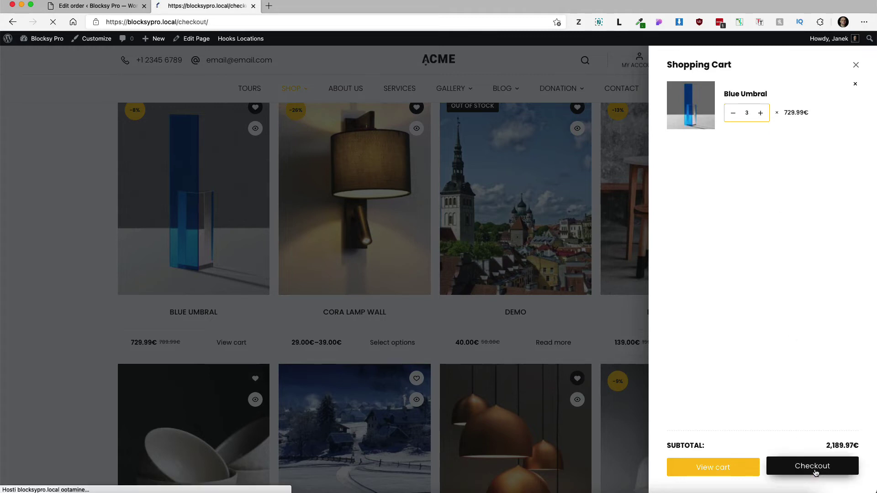
{"action": "scroll", "coordinate": [816, 473], "scroll_direction": "down", "scroll_amount": 5}
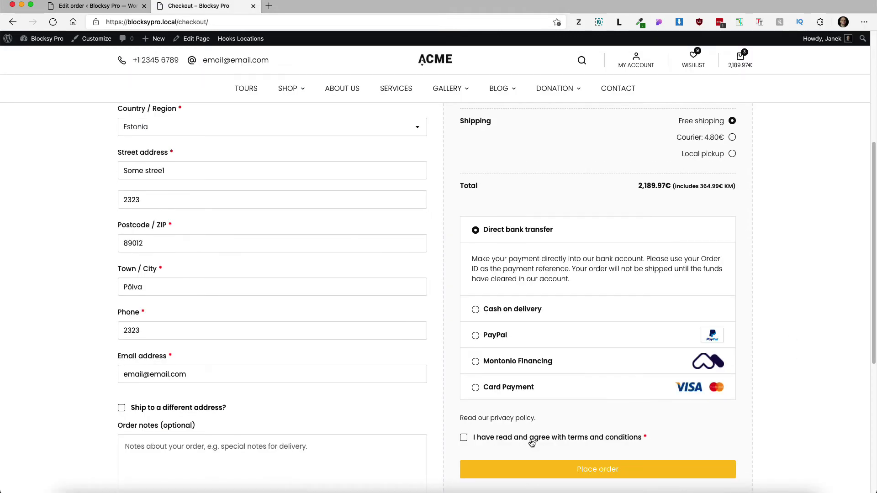
{"action": "left_click", "coordinate": [588, 470]}
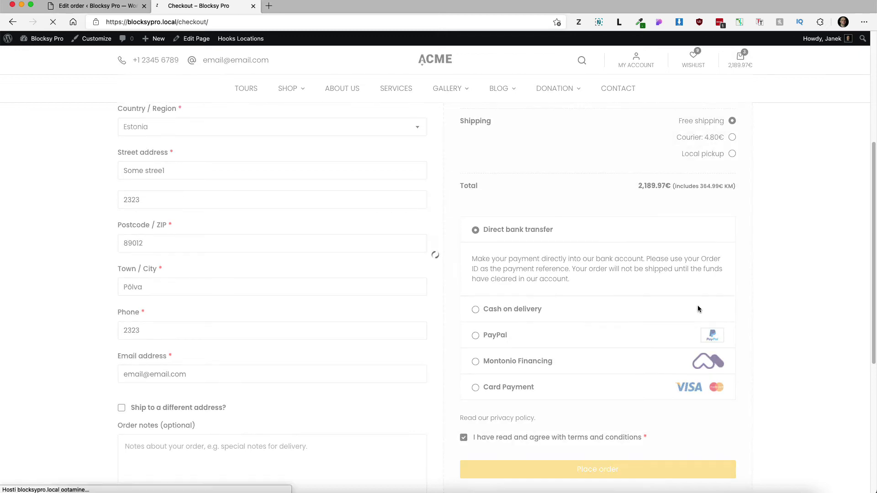
{"action": "scroll", "coordinate": [211, 276], "scroll_direction": "down", "scroll_amount": 2}
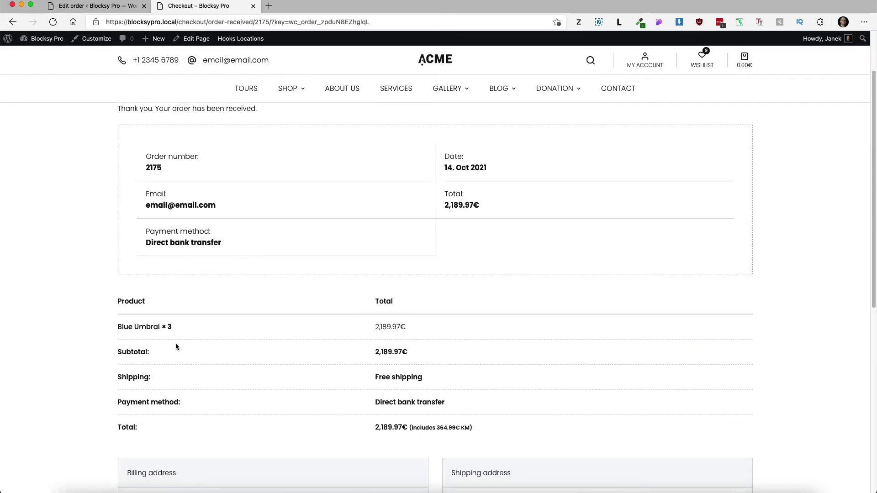
{"action": "left_click_drag", "start_coordinate": [180, 328], "coordinate": [160, 327]}
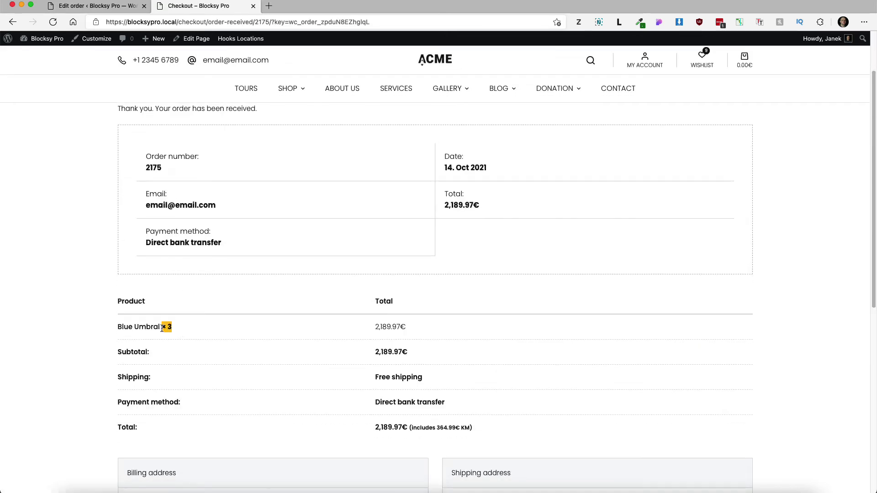
{"action": "left_click", "coordinate": [76, 3]}
- Record 2 of 3 Blue Umbrals in order #2175 as shipped and update the order
{"action": "left_click", "coordinate": [17, 225]}
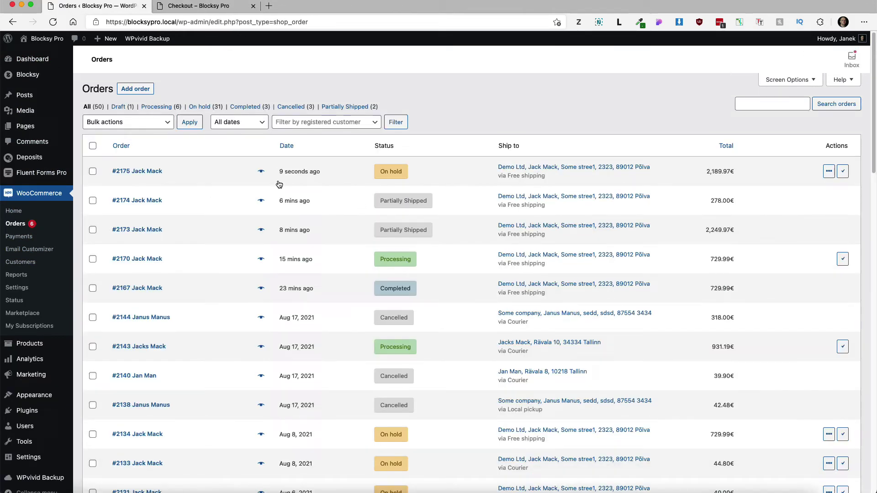
{"action": "left_click", "coordinate": [137, 172]}
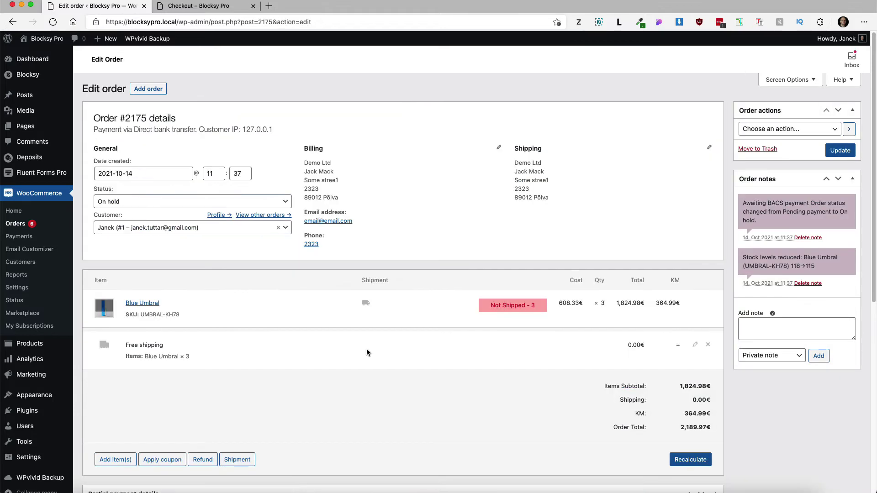
{"action": "left_click", "coordinate": [366, 304]}
{"action": "left_click", "coordinate": [579, 261]}
{"action": "type", "text": "2"}
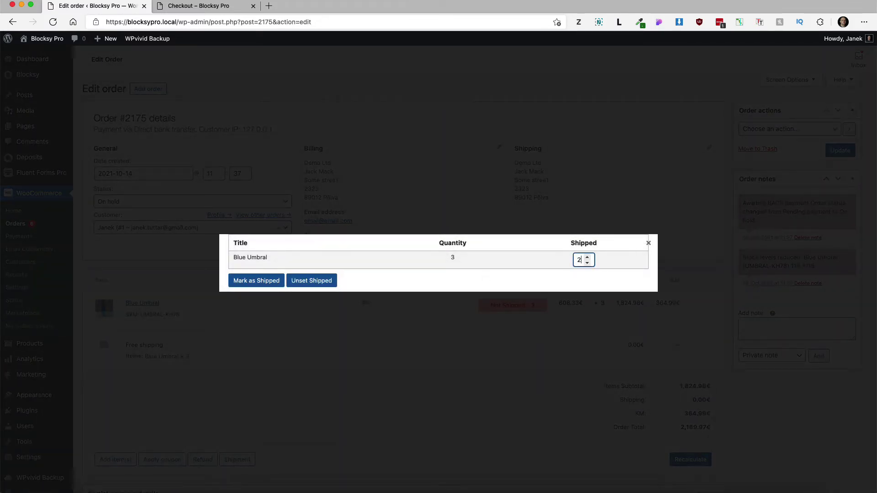
{"action": "left_click", "coordinate": [262, 280]}
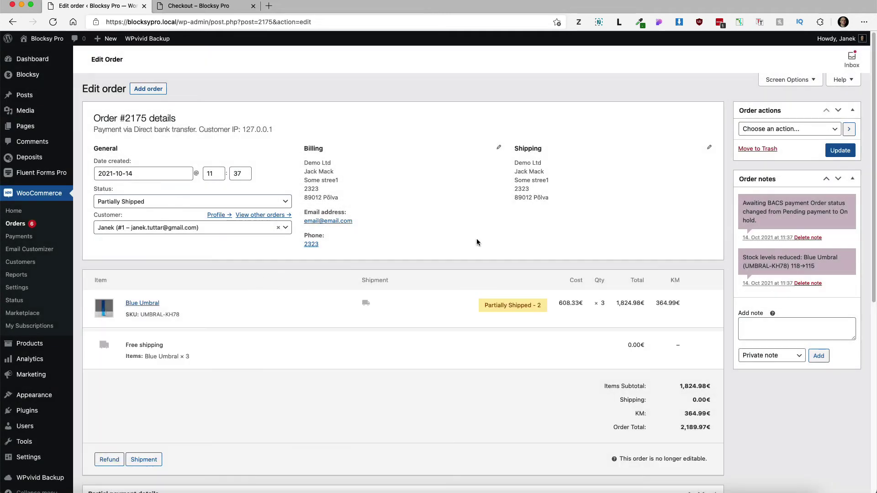
{"action": "left_click", "coordinate": [840, 150]}
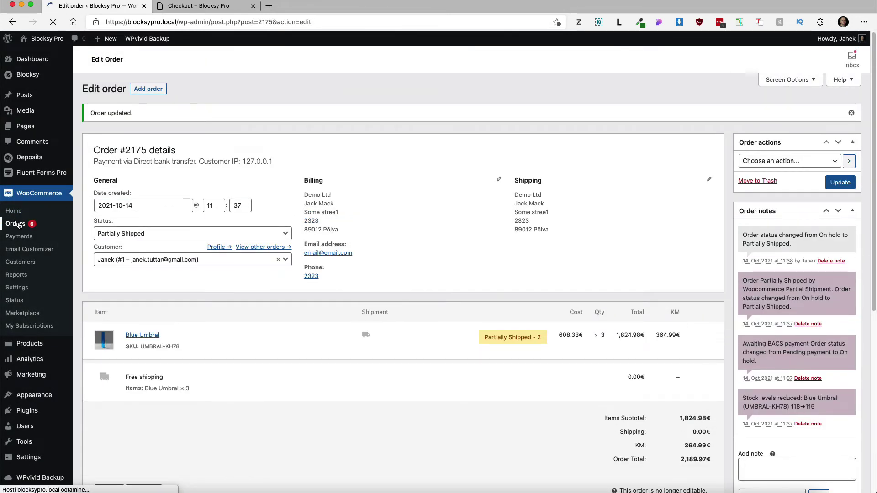
{"action": "left_click", "coordinate": [23, 224]}
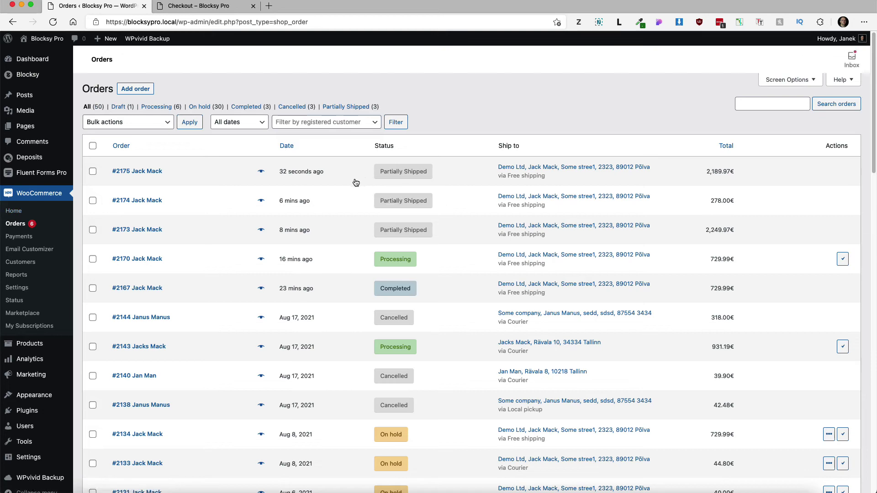
- Set order #2175's shipped Blue Umbrals to 3 and update, so it auto-completes
{"action": "left_click", "coordinate": [147, 173]}
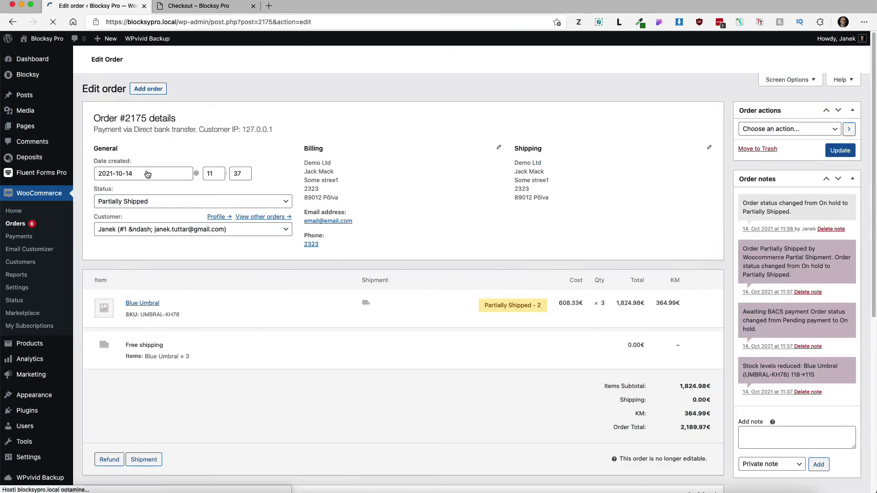
{"action": "left_click", "coordinate": [369, 304]}
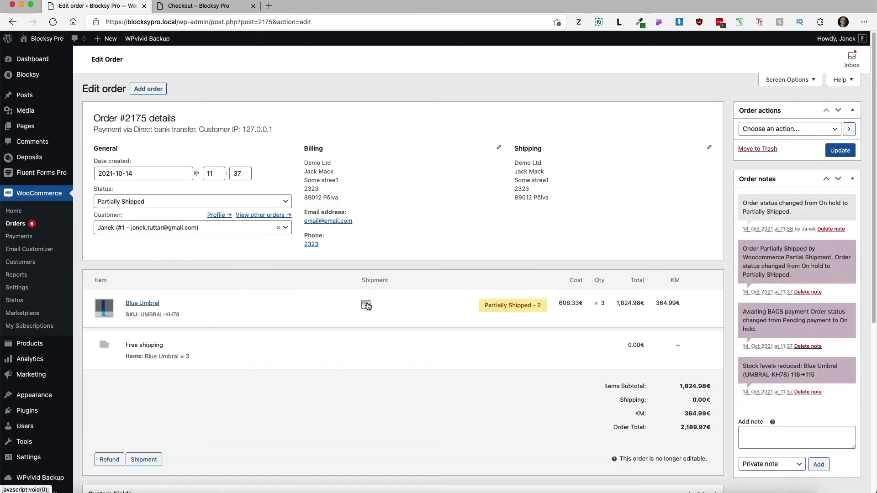
{"action": "left_click", "coordinate": [587, 258]}
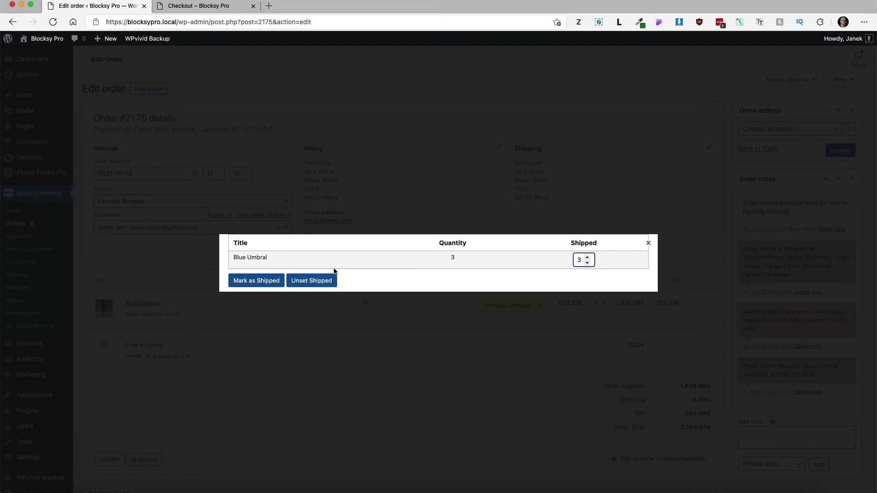
{"action": "left_click", "coordinate": [251, 281]}
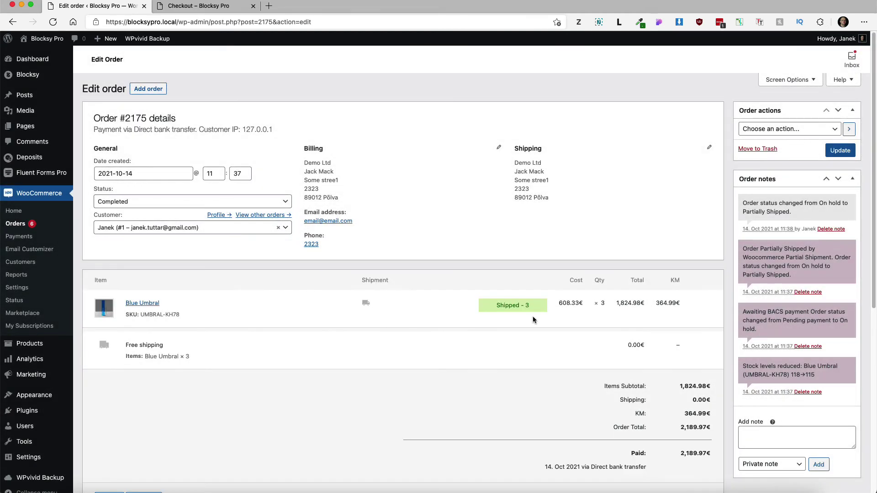
{"action": "left_click", "coordinate": [840, 150]}
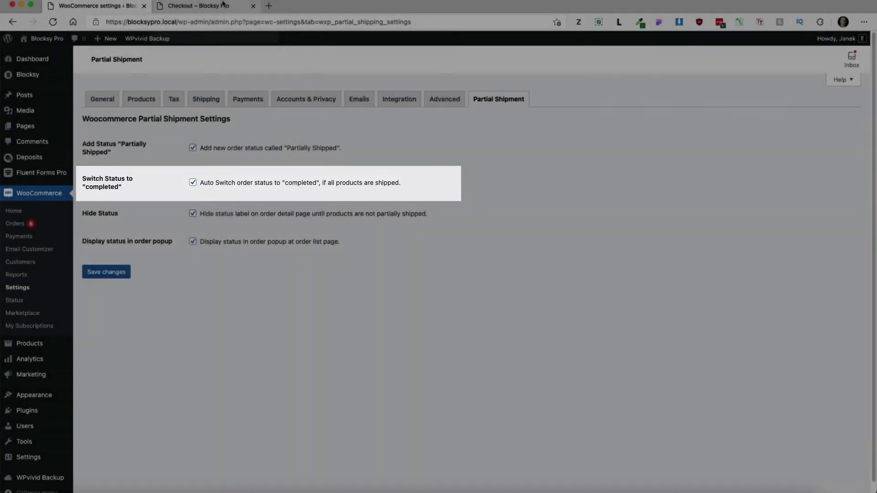
- From the storefront's My Account orders list, view order #2175, now Completed with Blue Umbral × 3 shipped
{"action": "left_click", "coordinate": [218, 6]}
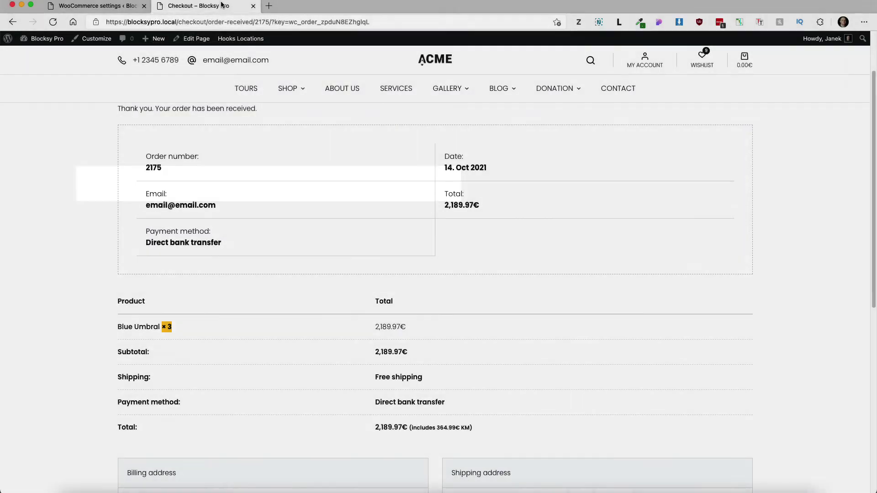
{"action": "left_click", "coordinate": [650, 62]}
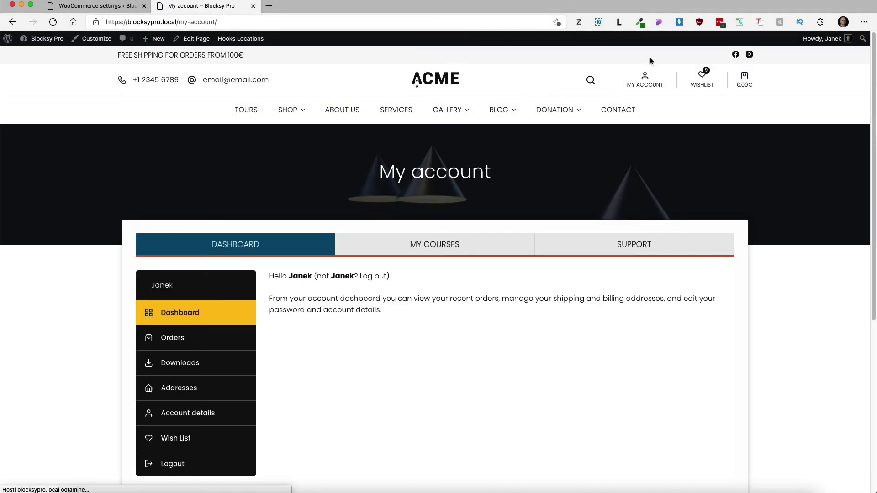
{"action": "left_click", "coordinate": [189, 348]}
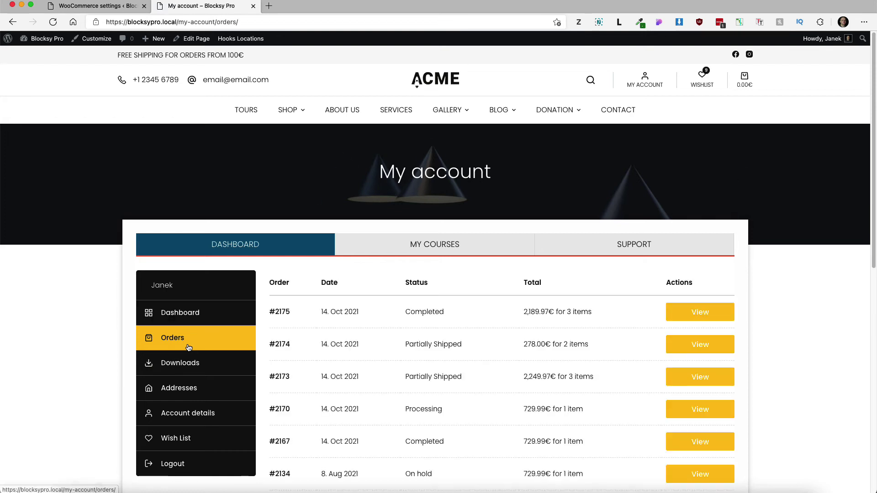
{"action": "left_click", "coordinate": [700, 312]}
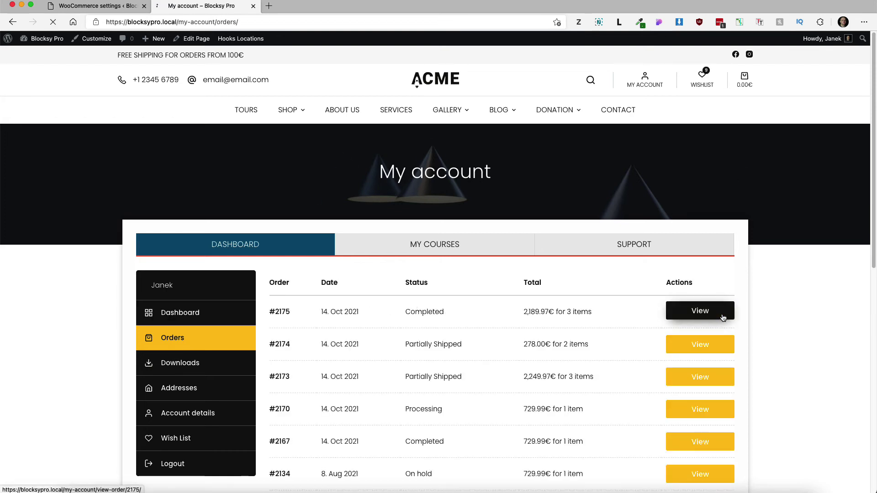
{"action": "scroll", "coordinate": [691, 316], "scroll_direction": "down", "scroll_amount": 2}
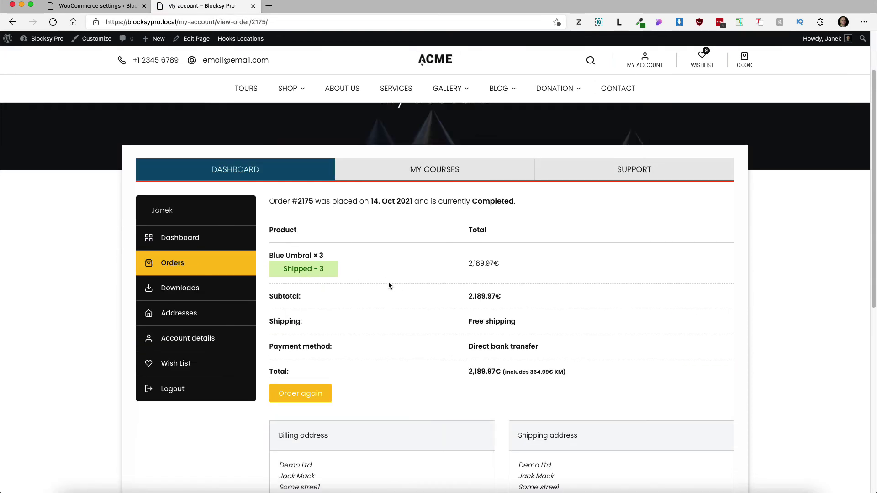